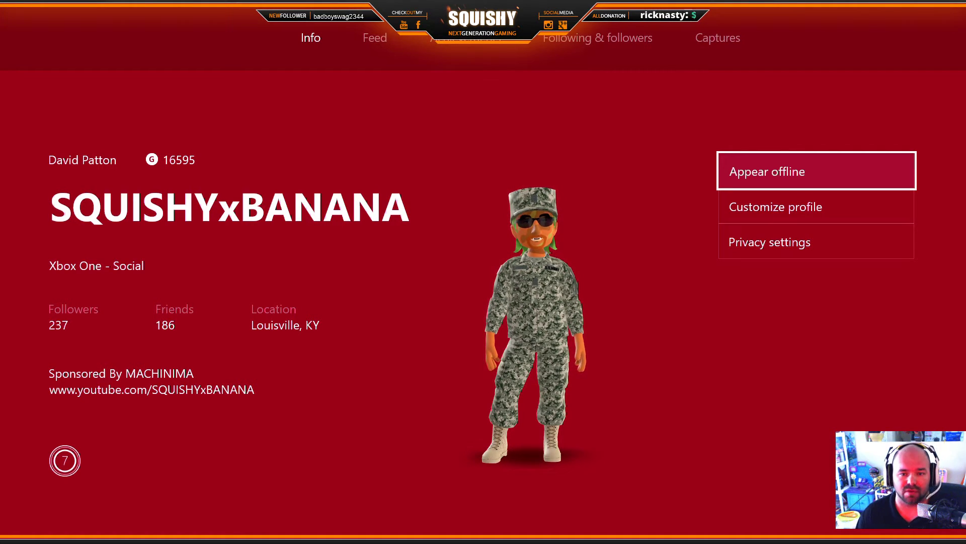
Leave the profile page and open the console's full settings.
key("Escape")
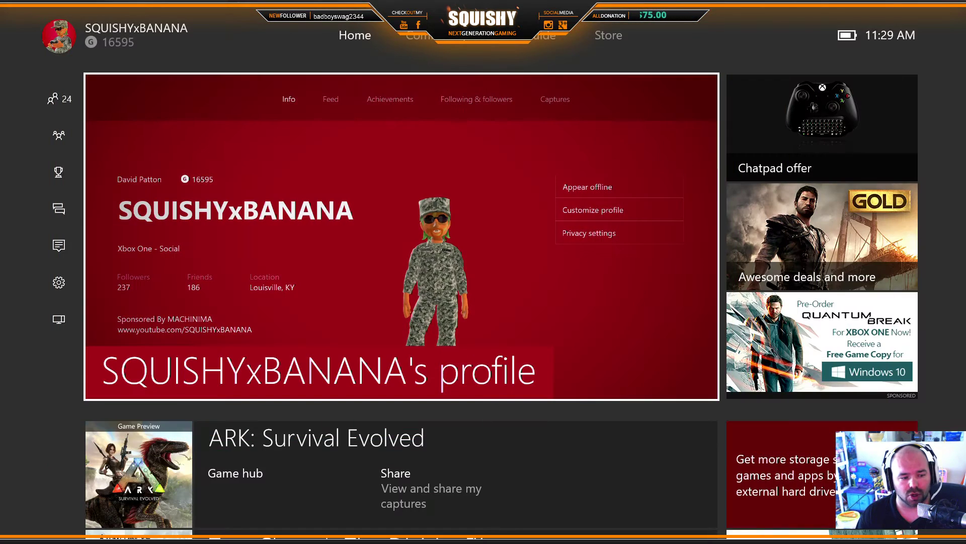
key("Left")
key("Down")
key("Down")
key("Down")
key("Down")
key("Down")
key("Down")
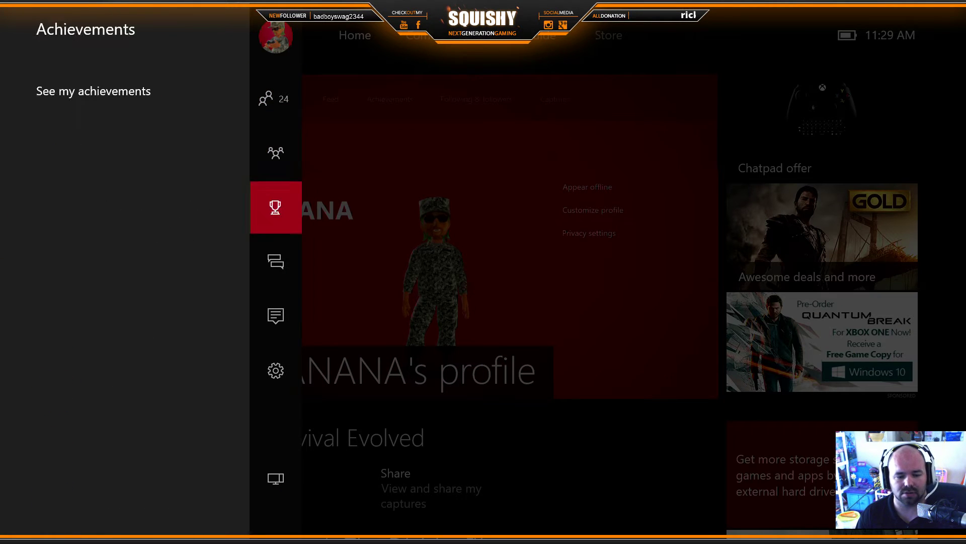
key("Right")
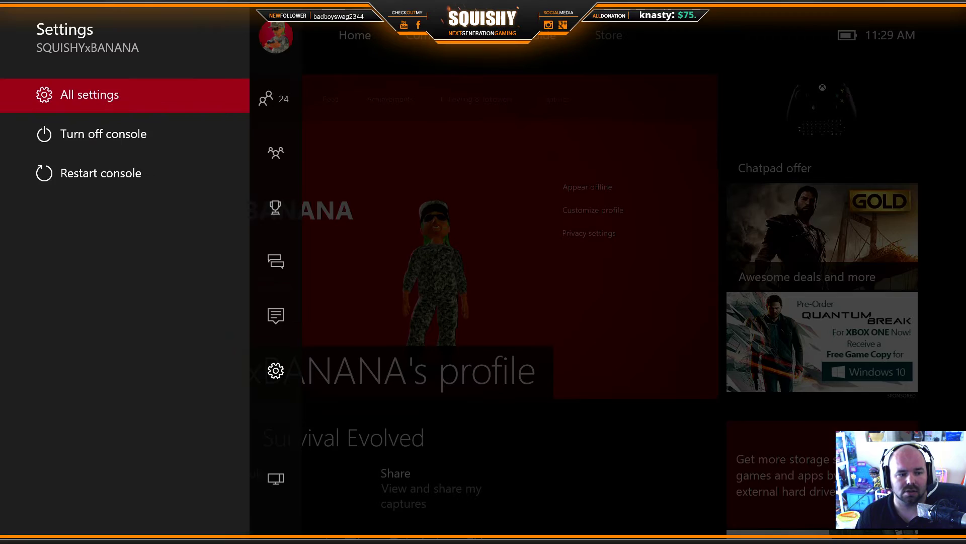
key("Return")
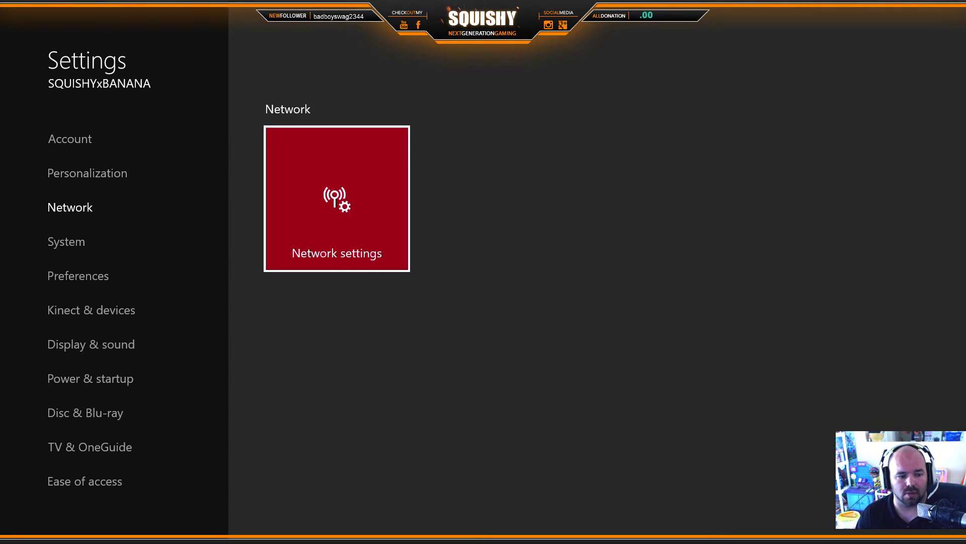
Open the console's Network settings page.
key("Left")
key("Up")
key("Up")
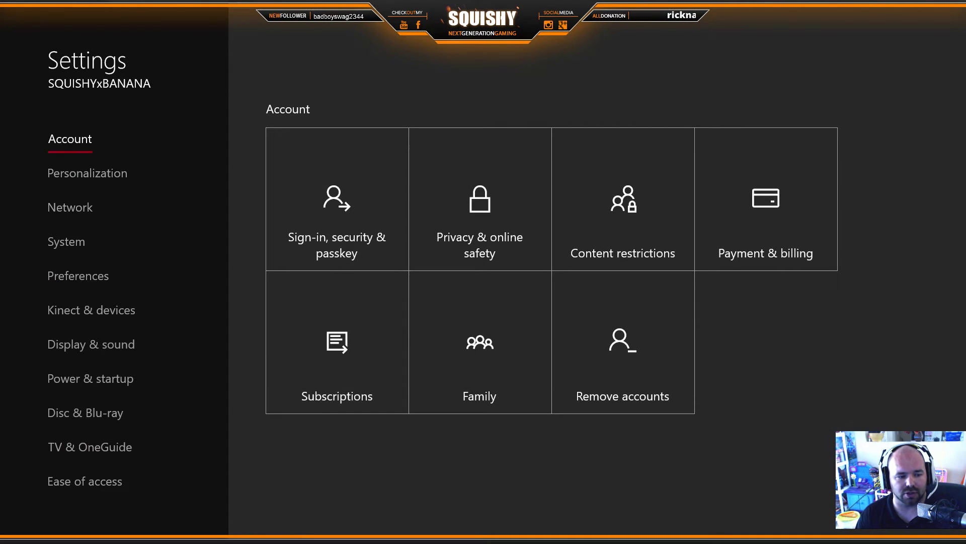
key("Down")
key("Down")
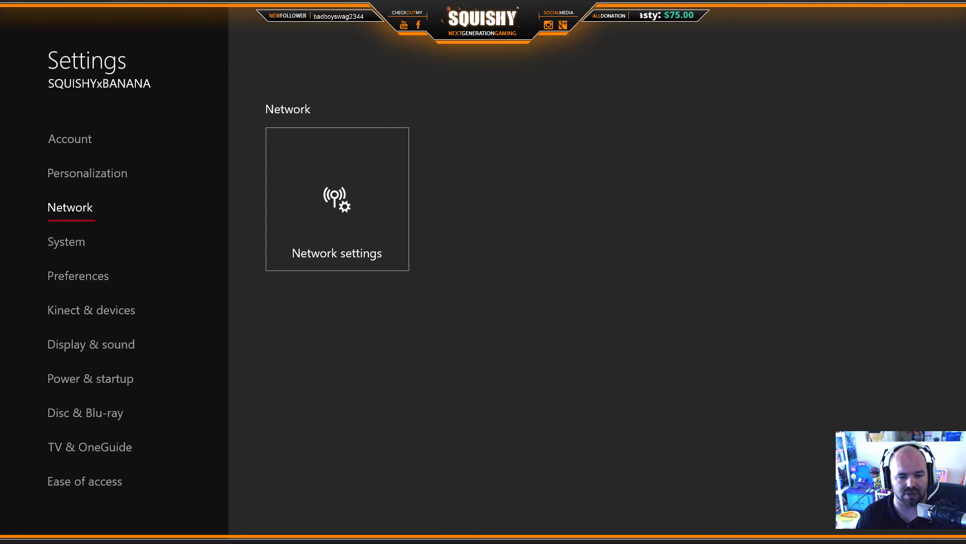
key("Right")
key("Return")
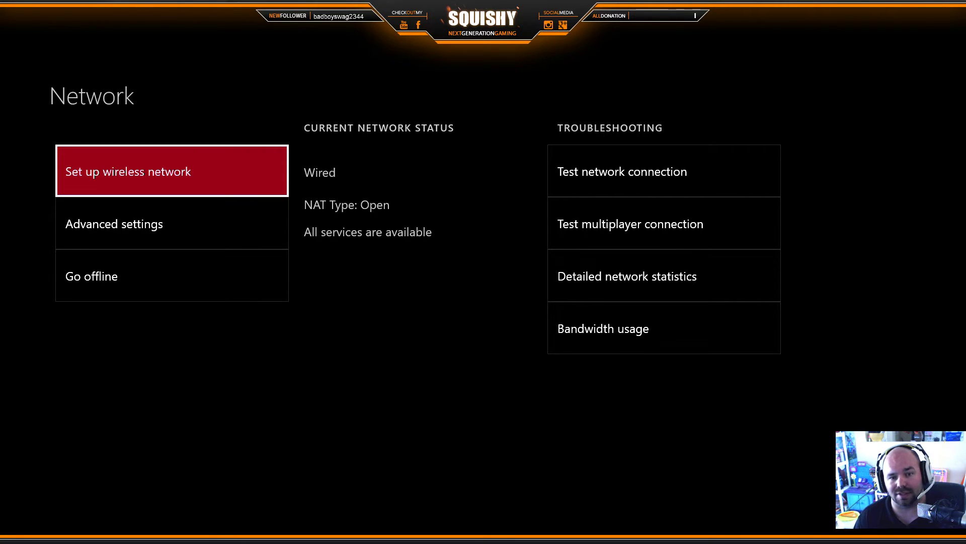
In the advanced network settings, set the DNS manually with primary DNS 8.8.8.8 and secondary DNS 8.8.4.4.
key("Down")
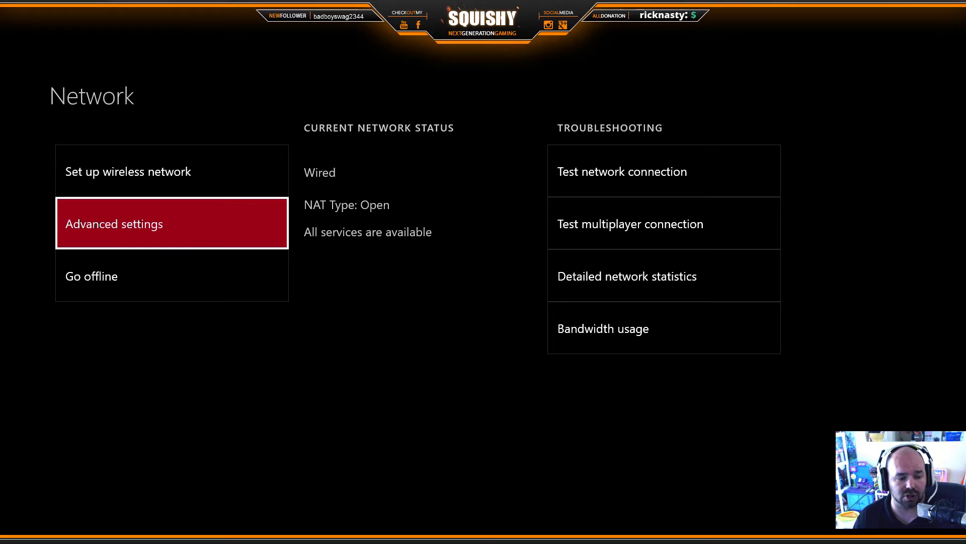
key("Return")
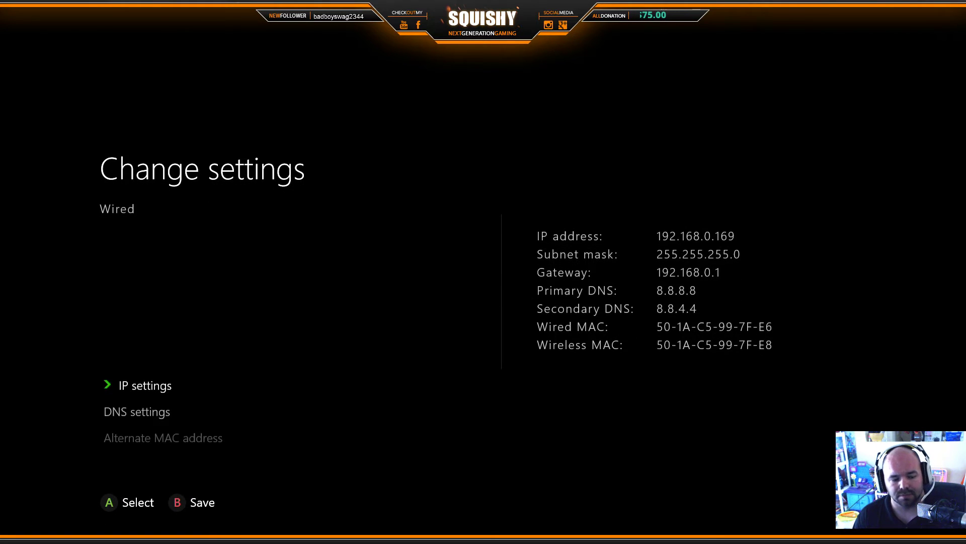
key("Down")
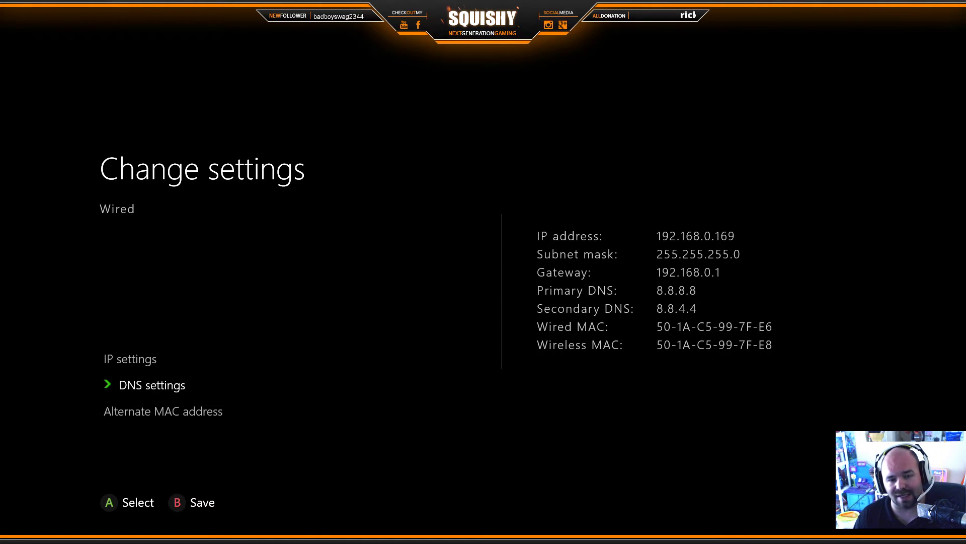
key("Return")
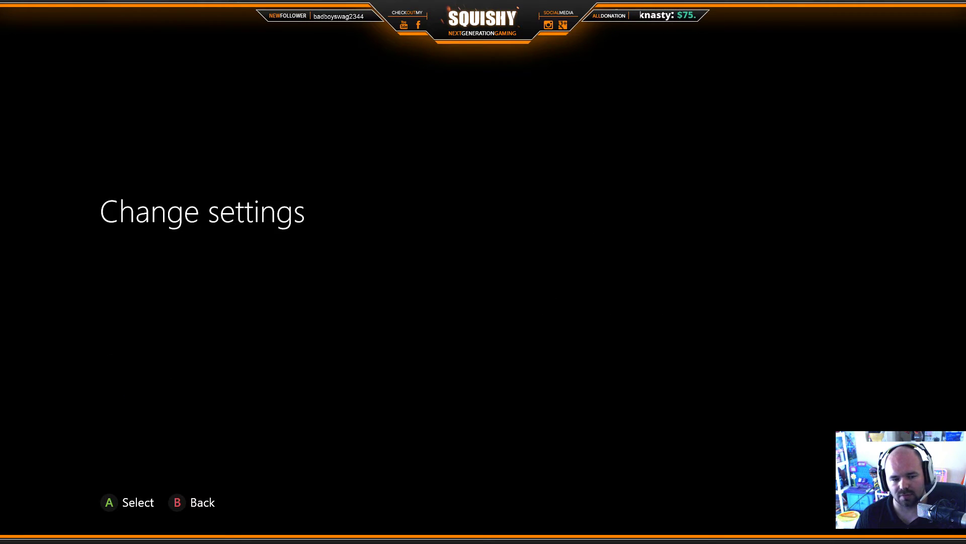
key("Down")
key("Return")
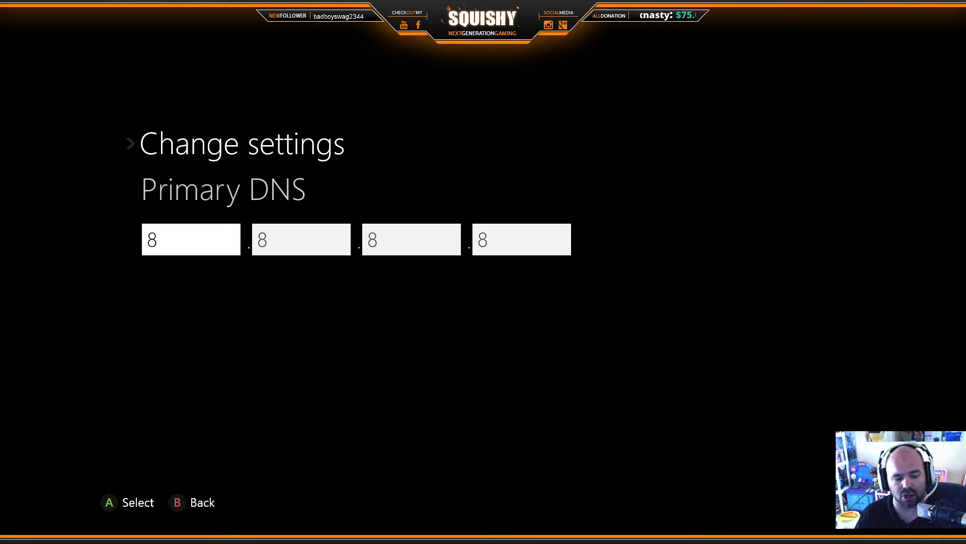
key("Return")
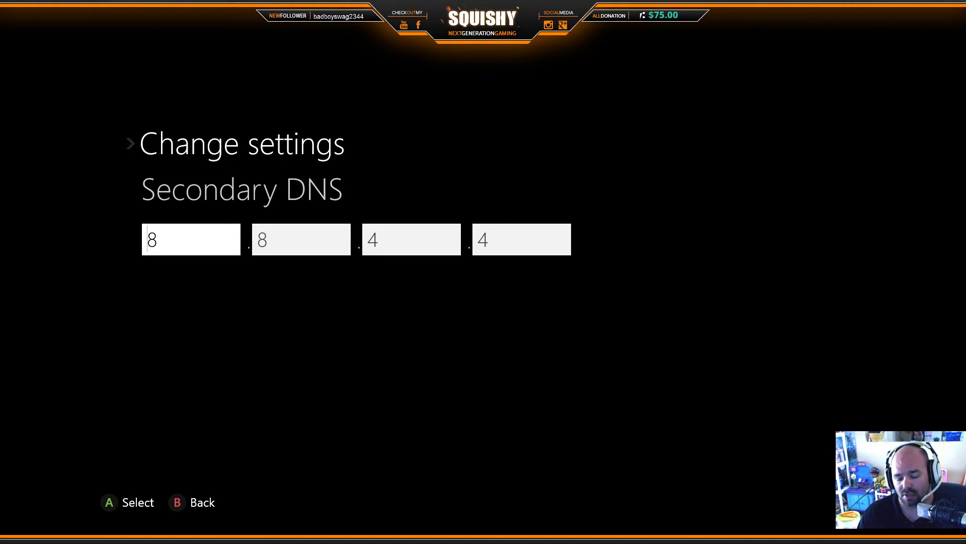
key("Return")
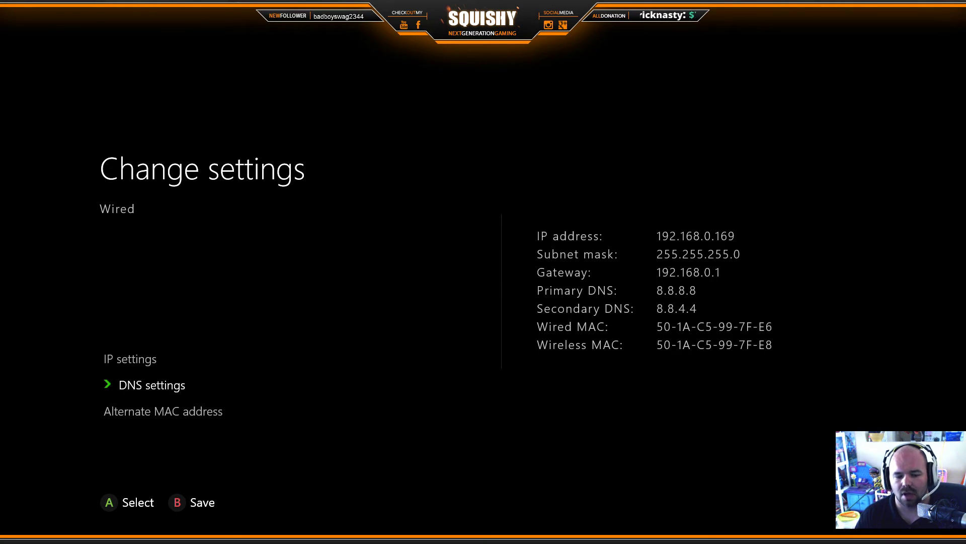
Open the manual IP address entry in the IP settings and leave it without entering an address.
key("Up")
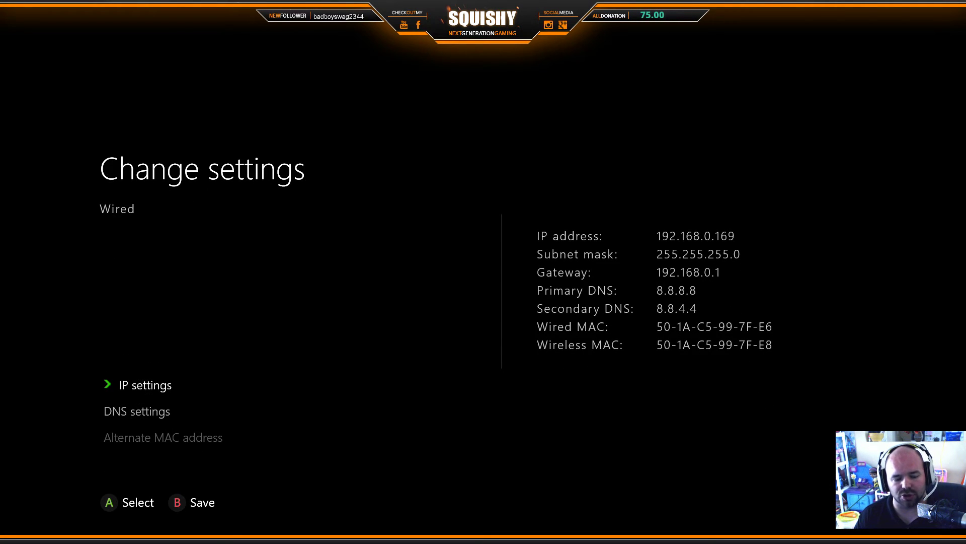
key("Return")
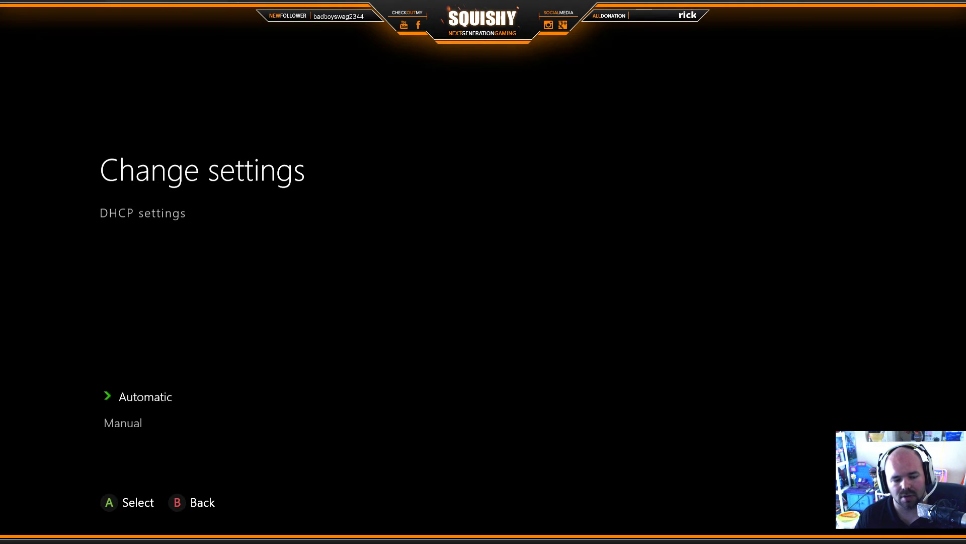
key("Down")
key("Return")
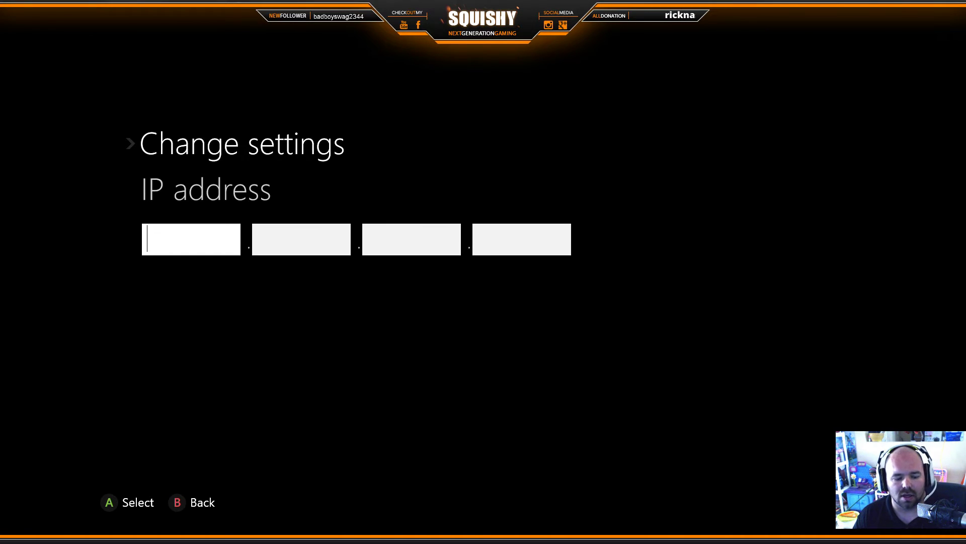
key("Escape")
key("Escape")
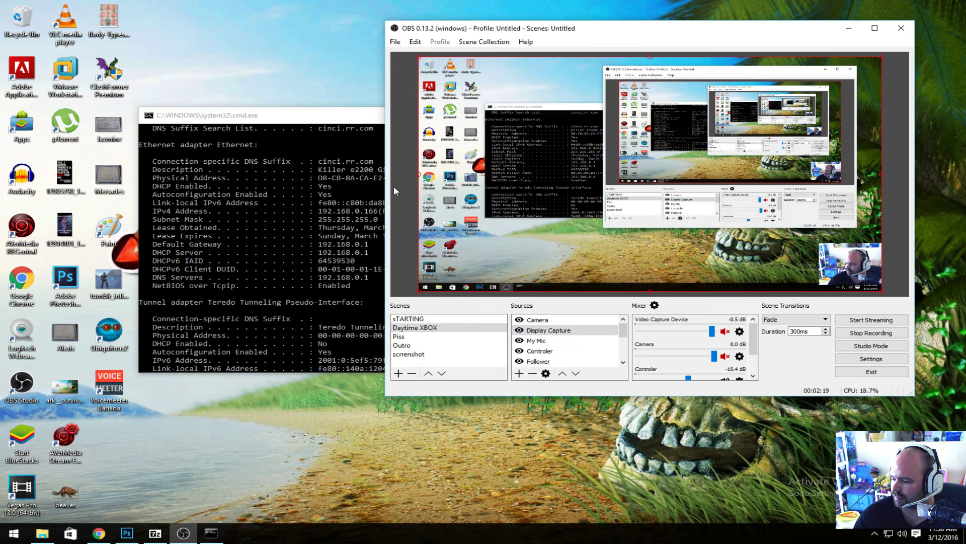
Switch to the Command Prompt window on the PC and move it over OBS to examine the Ethernet adapter's IP configuration.
left_click(347, 121)
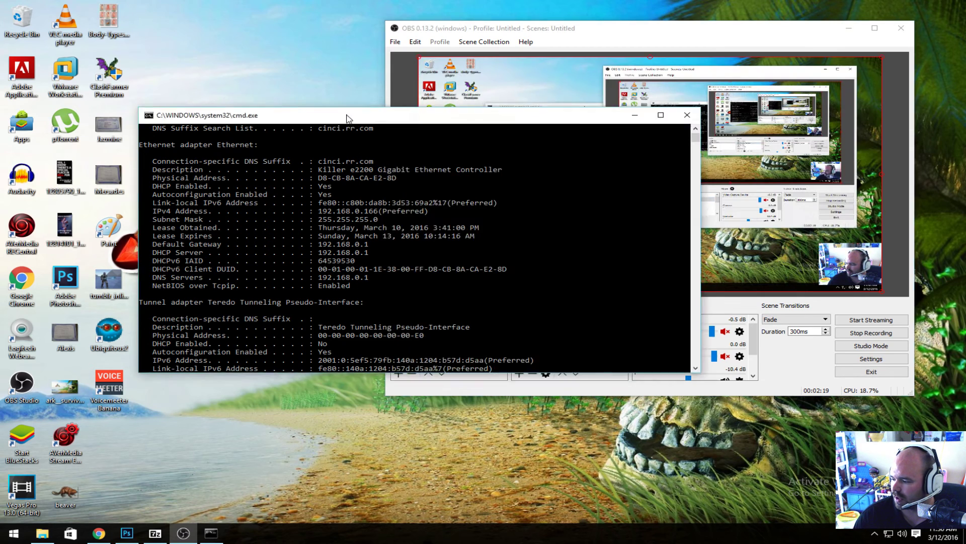
left_click_drag(347, 119, 564, 47)
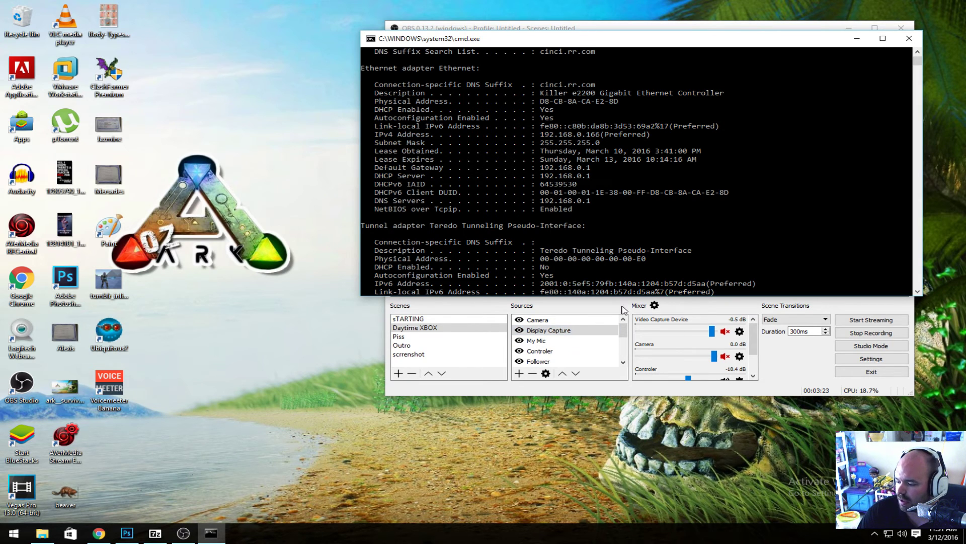
Switch to OBS and hide the Display Capture source in the Daytime XBOX scene.
left_click(519, 330)
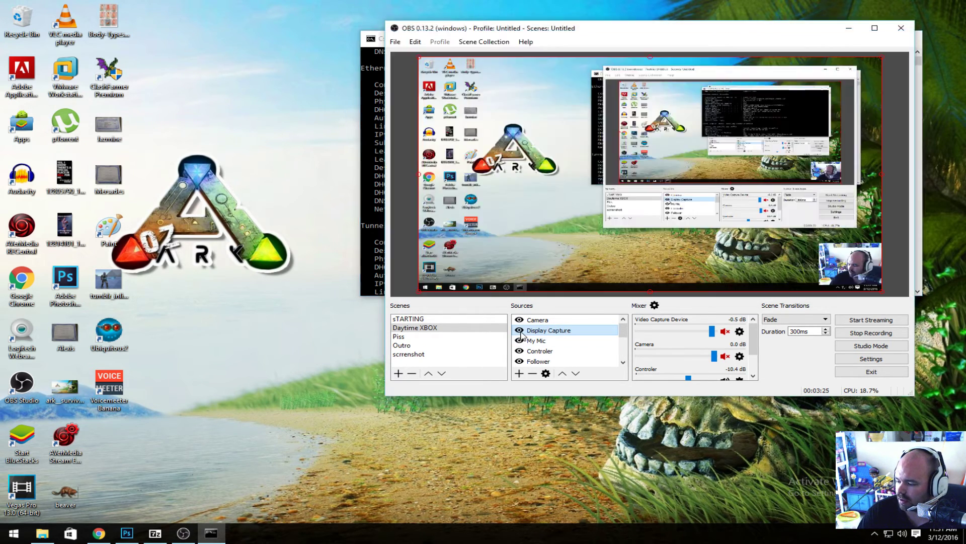